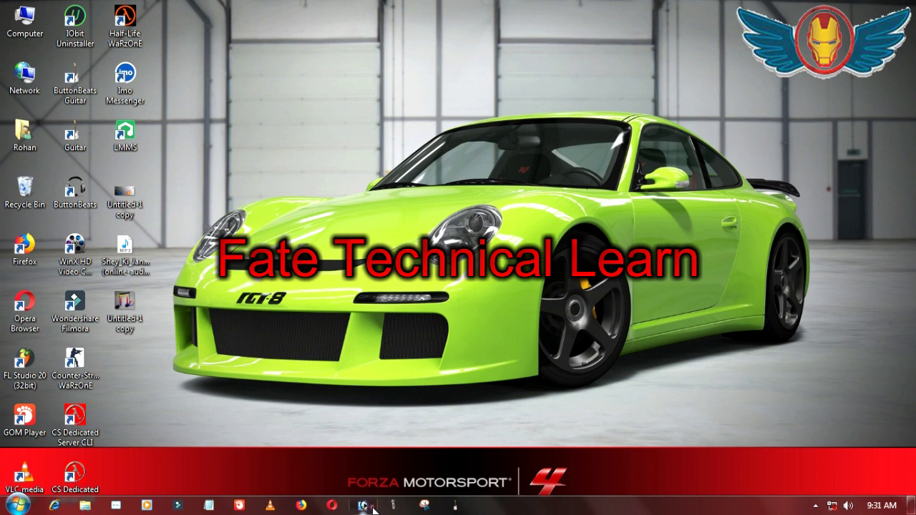
- Open Adobe Photoshop and create a white 1920 x 1080 pixel RGB document in a maximized window
{"action": "left_click", "coordinate": [363, 505]}
{"action": "mouse_move", "coordinate": [361, 498]}
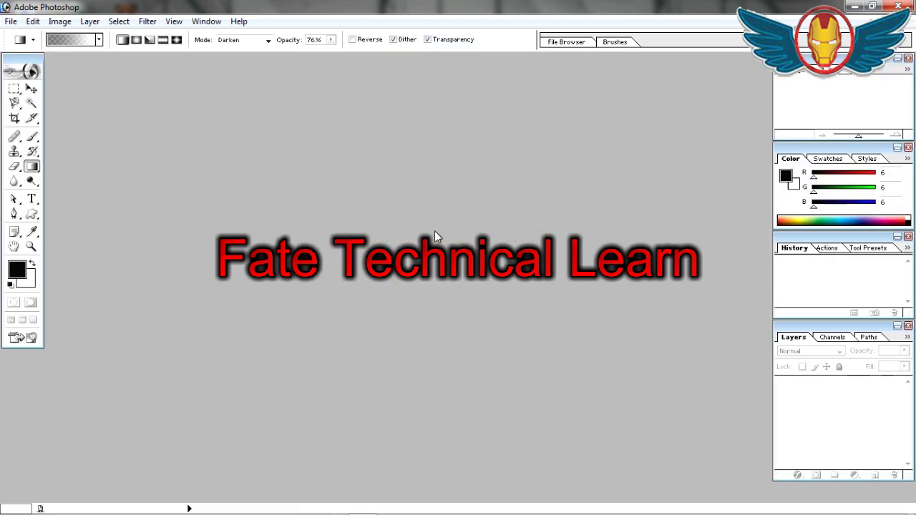
{"action": "key", "text": "ctrl+n"}
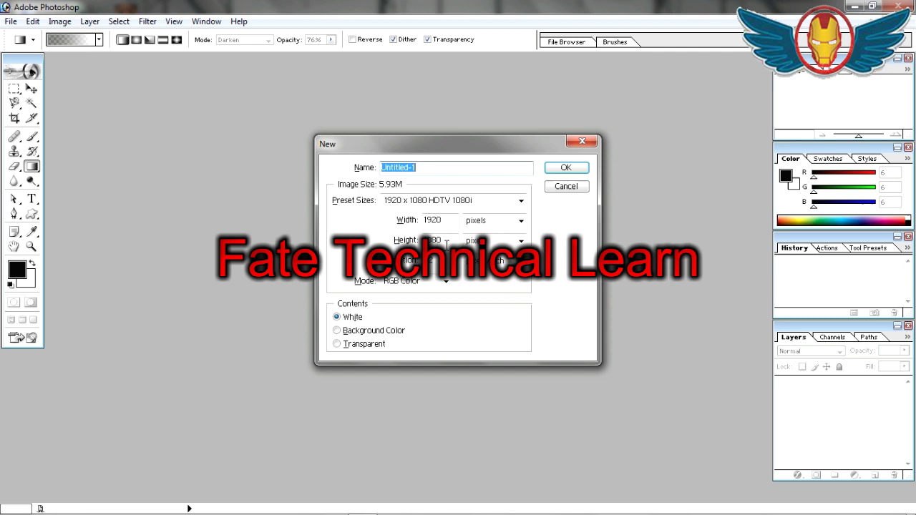
{"action": "left_click", "coordinate": [564, 165]}
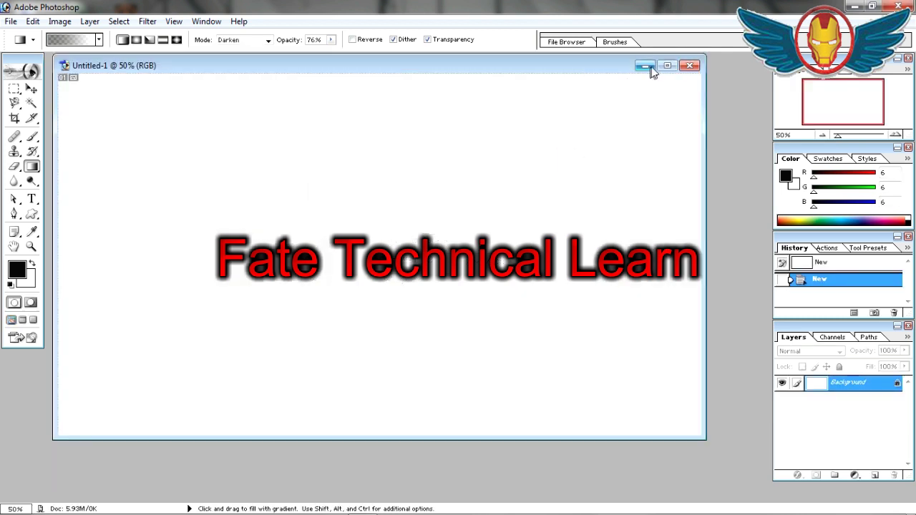
{"action": "left_click", "coordinate": [661, 68]}
- Add the text "TL" in black Harrington at 391.63 pt and move it to the middle of the canvas
{"action": "left_click", "coordinate": [31, 199]}
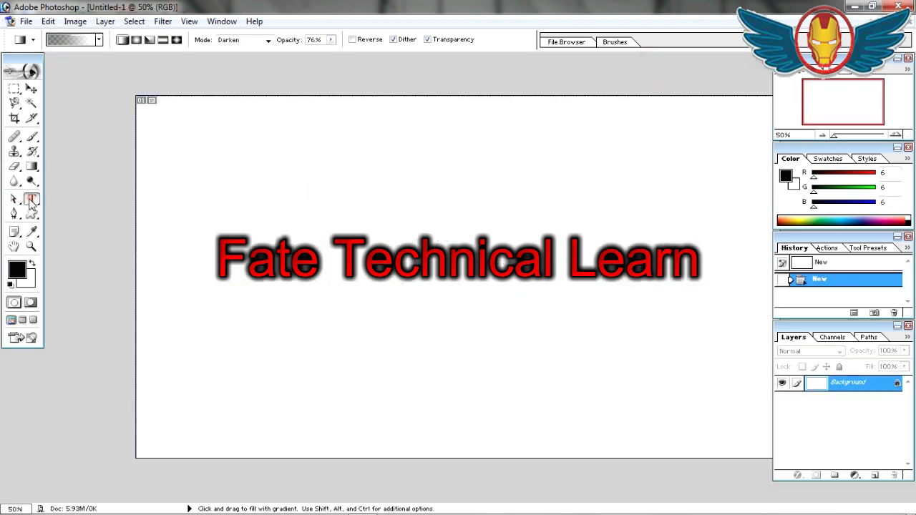
{"action": "left_click_drag", "start_coordinate": [273, 205], "coordinate": [597, 337]}
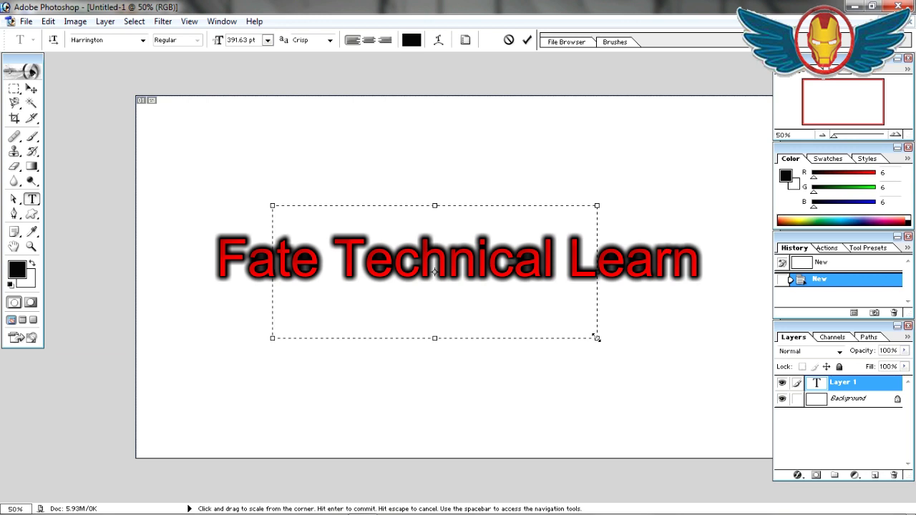
{"action": "type", "text": "TL"}
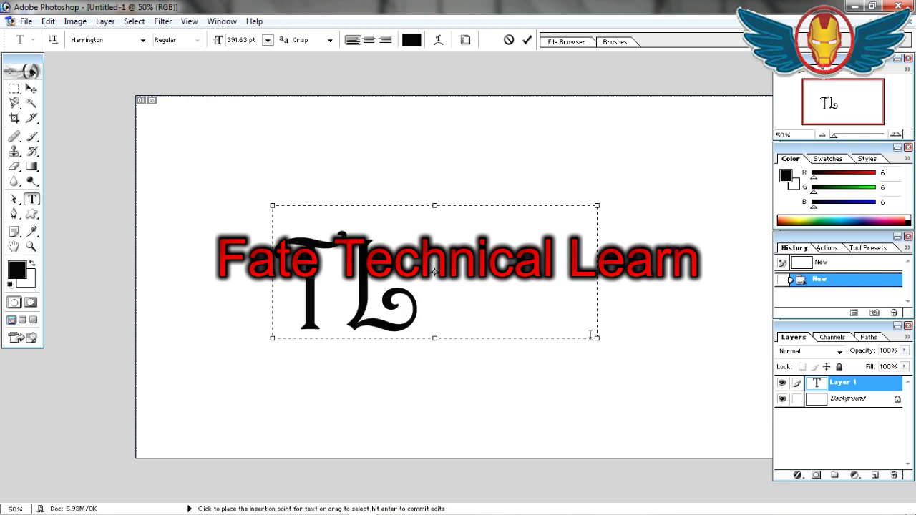
{"action": "left_click", "coordinate": [527, 39]}
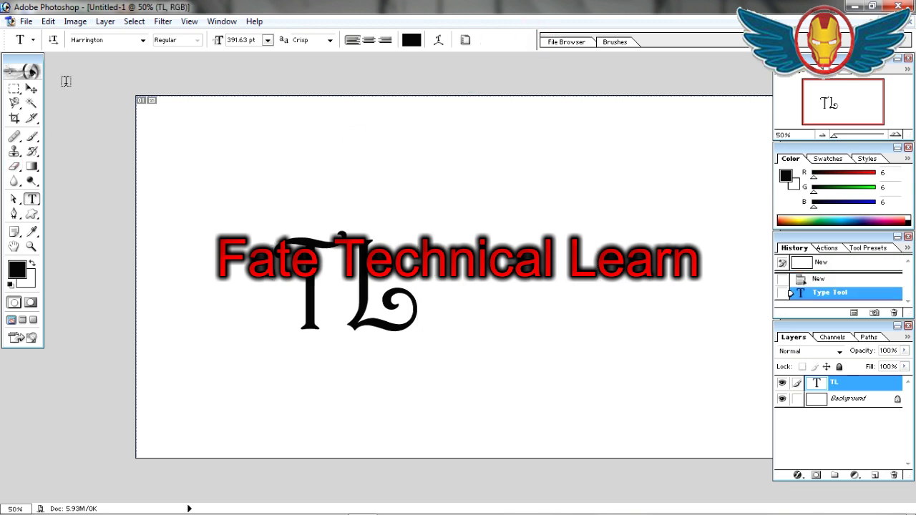
{"action": "left_click", "coordinate": [31, 89]}
{"action": "left_click_drag", "start_coordinate": [315, 296], "coordinate": [449, 282]}
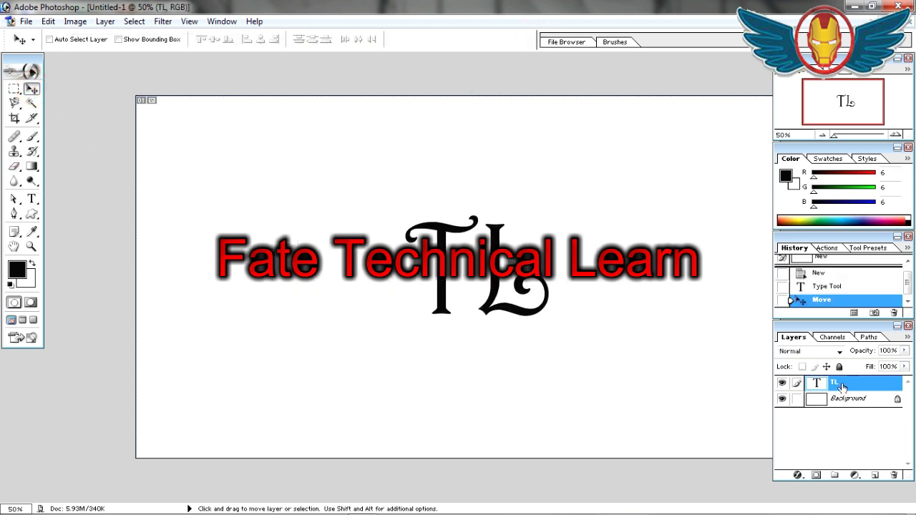
- Convert the Background into a regular layer named Layer 0 and rasterize the TL text layer
{"action": "double_click", "coordinate": [852, 405]}
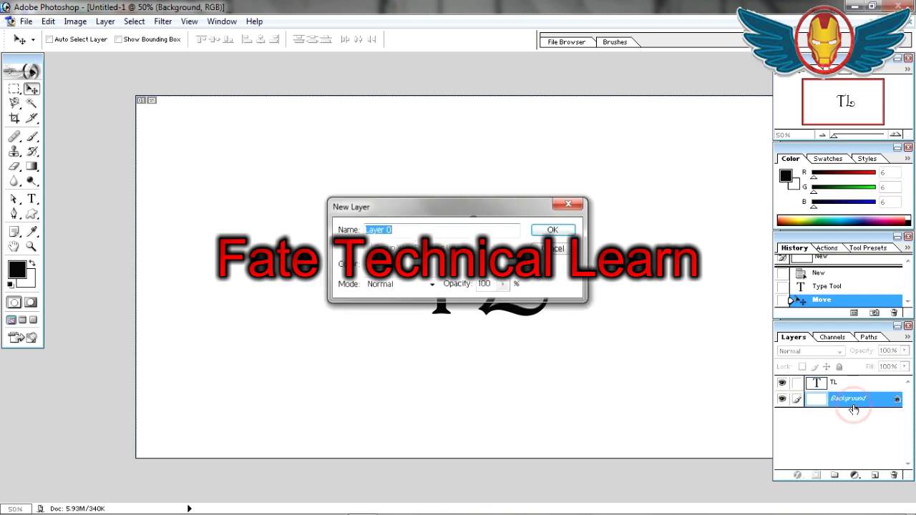
{"action": "key", "text": "Return"}
{"action": "left_click", "coordinate": [855, 390]}
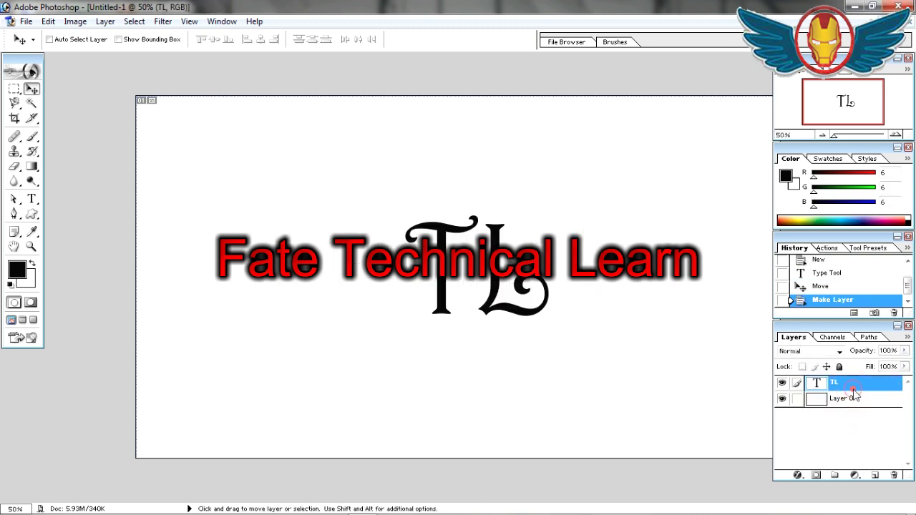
{"action": "right_click", "coordinate": [853, 393]}
{"action": "left_click", "coordinate": [823, 314]}
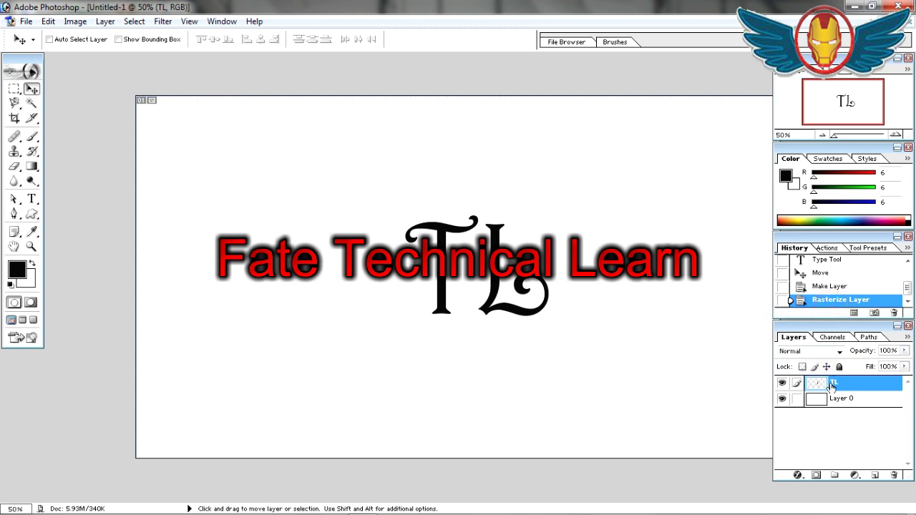
- Add a Gradient Overlay with the blue-red-yellow gradient to the TL layer, with 88% scale and 72% opacity
{"action": "right_click", "coordinate": [832, 386]}
{"action": "left_click", "coordinate": [822, 233]}
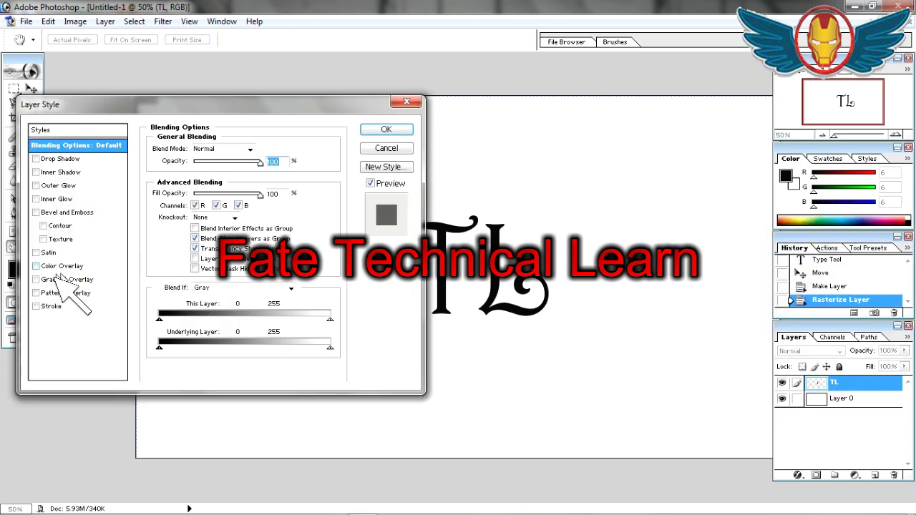
{"action": "left_click", "coordinate": [68, 278]}
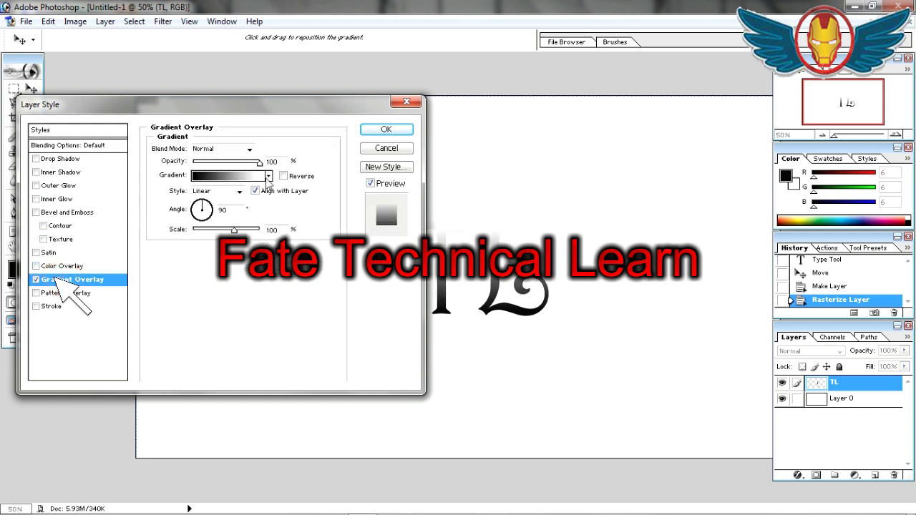
{"action": "left_click", "coordinate": [269, 176]}
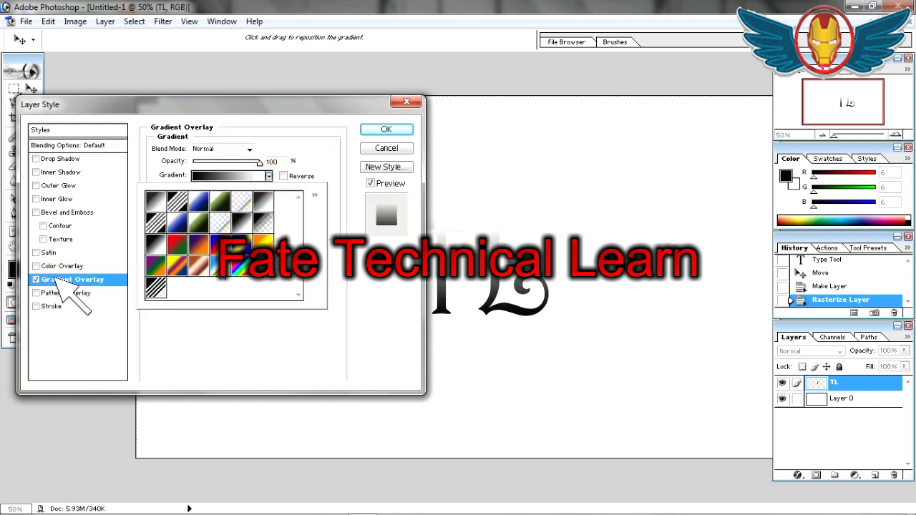
{"action": "left_click", "coordinate": [214, 247]}
{"action": "left_click", "coordinate": [215, 247]}
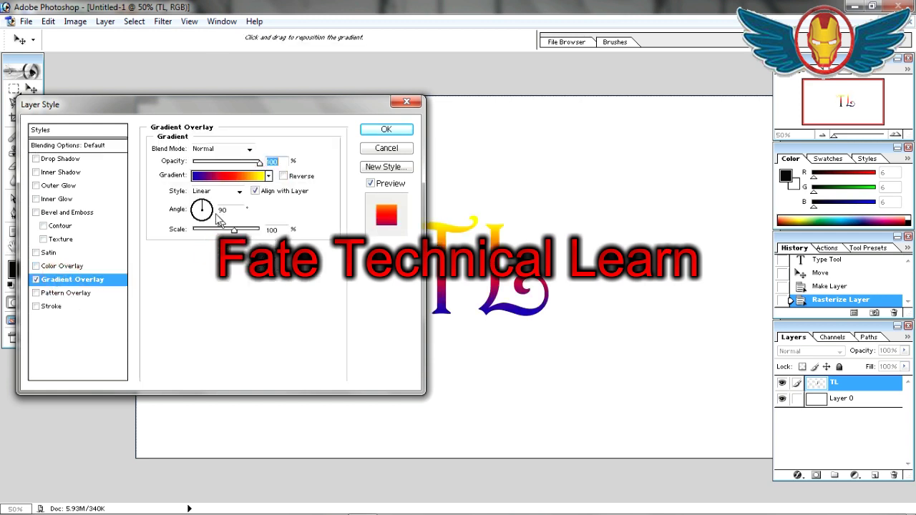
{"action": "left_click_drag", "start_coordinate": [234, 231], "coordinate": [228, 231]}
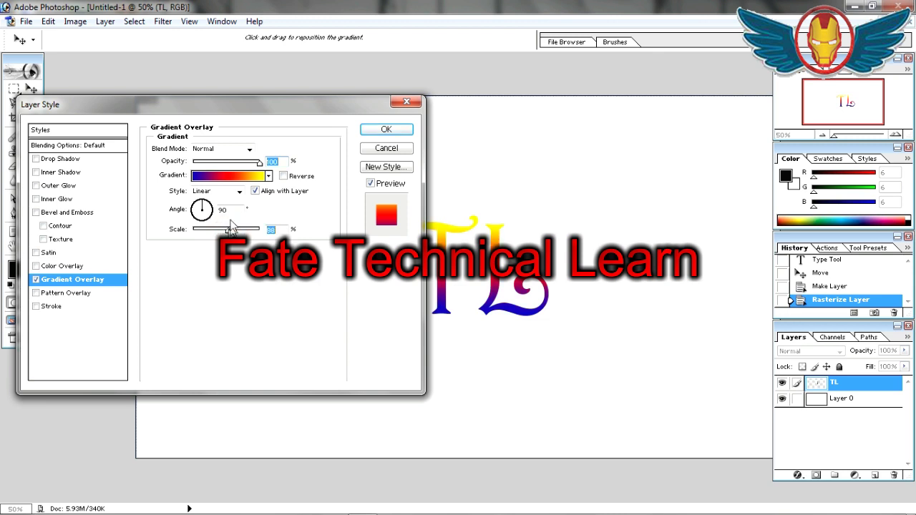
{"action": "left_click_drag", "start_coordinate": [258, 162], "coordinate": [241, 162]}
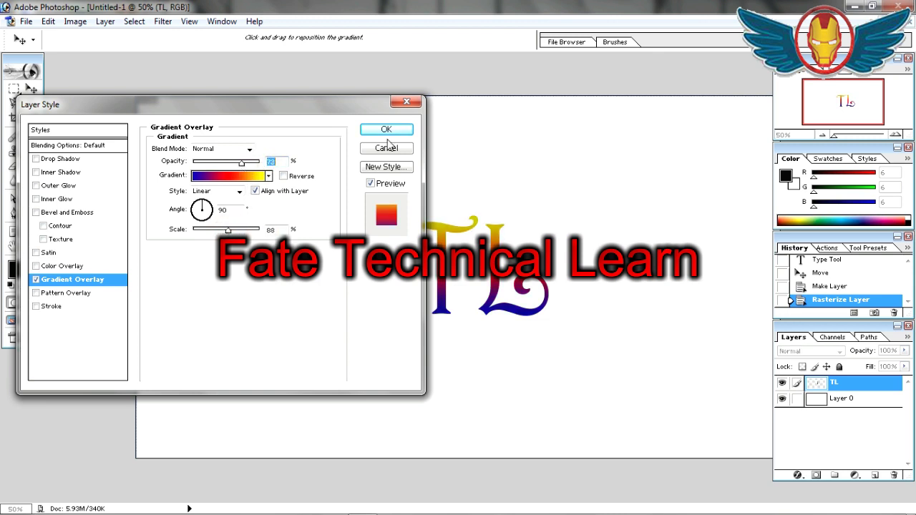
- Add Bevel and Emboss to the TL layer with 530% depth and a larger size, and collapse its effects list
{"action": "left_click", "coordinate": [75, 212]}
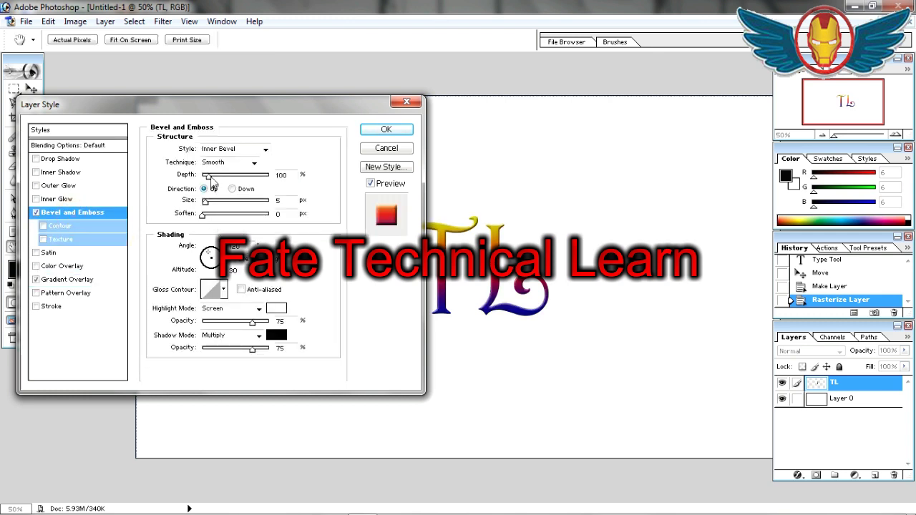
{"action": "left_click_drag", "start_coordinate": [208, 176], "coordinate": [237, 176]}
{"action": "left_click_drag", "start_coordinate": [209, 203], "coordinate": [220, 204]}
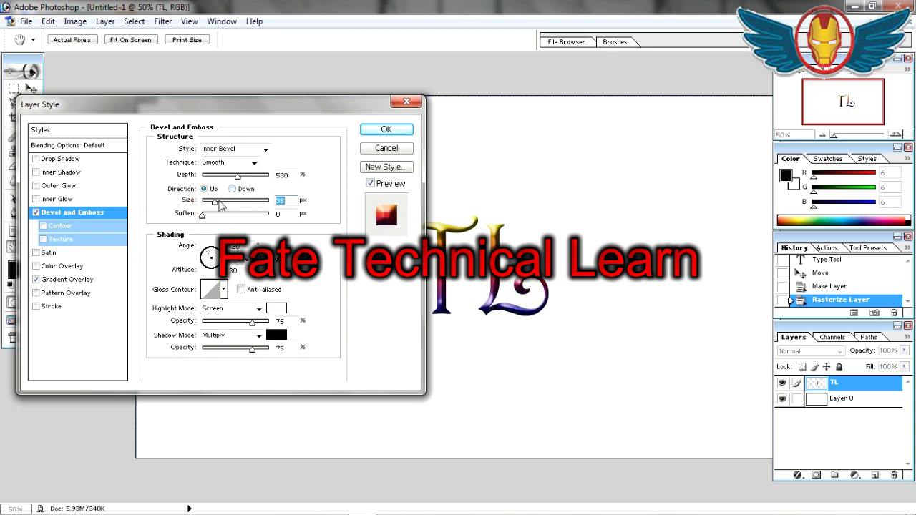
{"action": "left_click", "coordinate": [385, 130]}
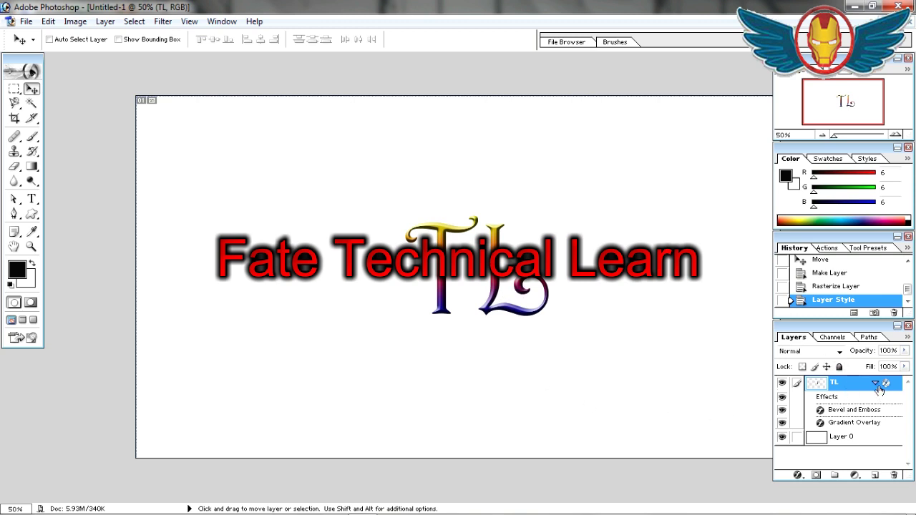
{"action": "left_click", "coordinate": [876, 384]}
{"action": "left_click", "coordinate": [830, 429]}
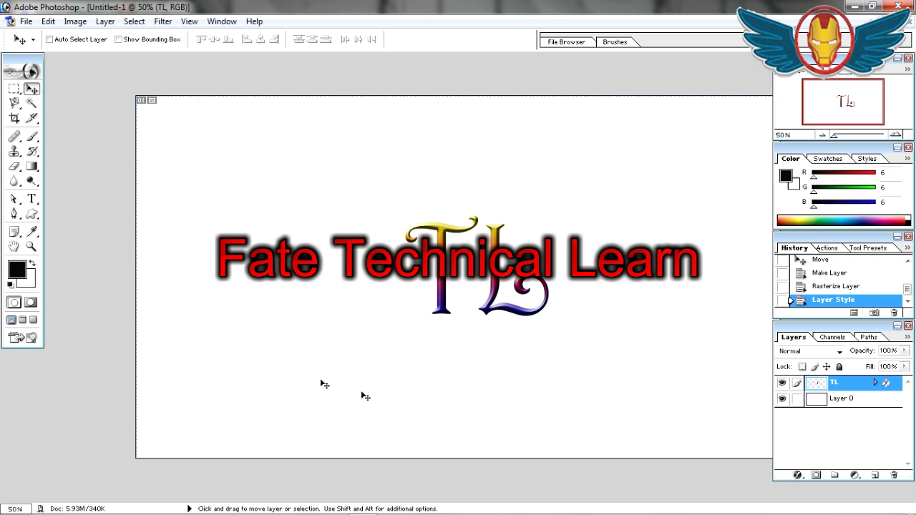
- Draw a large black beamed music note custom shape over the TL letters and move it slightly up
{"action": "left_click", "coordinate": [32, 213]}
{"action": "left_click", "coordinate": [290, 40]}
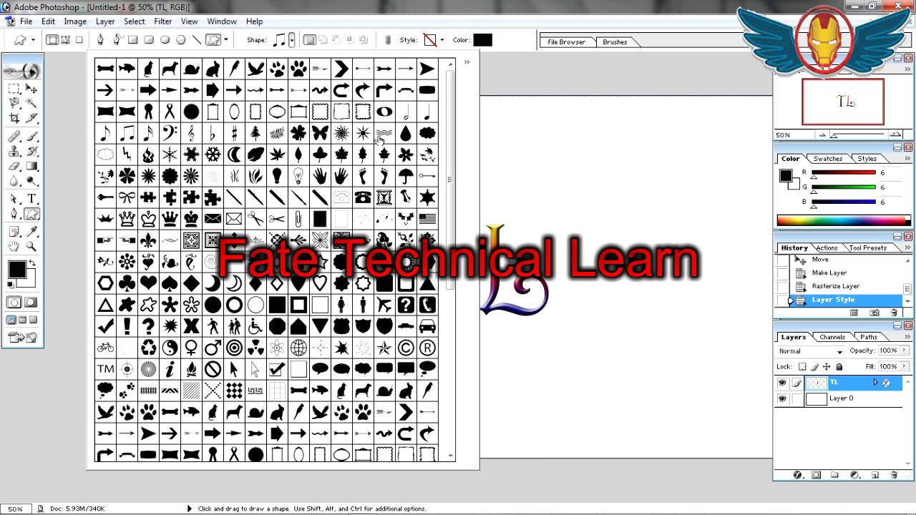
{"action": "left_click", "coordinate": [491, 161]}
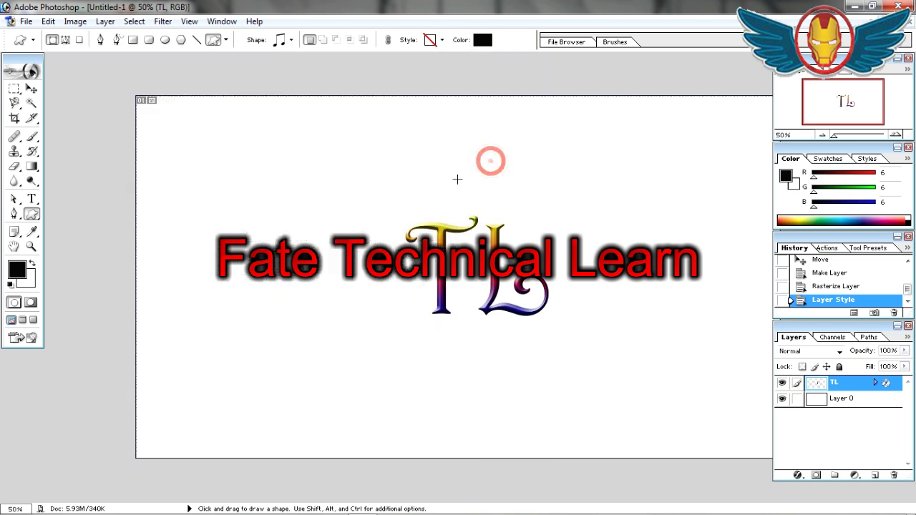
{"action": "left_click_drag", "start_coordinate": [358, 178], "coordinate": [526, 371]}
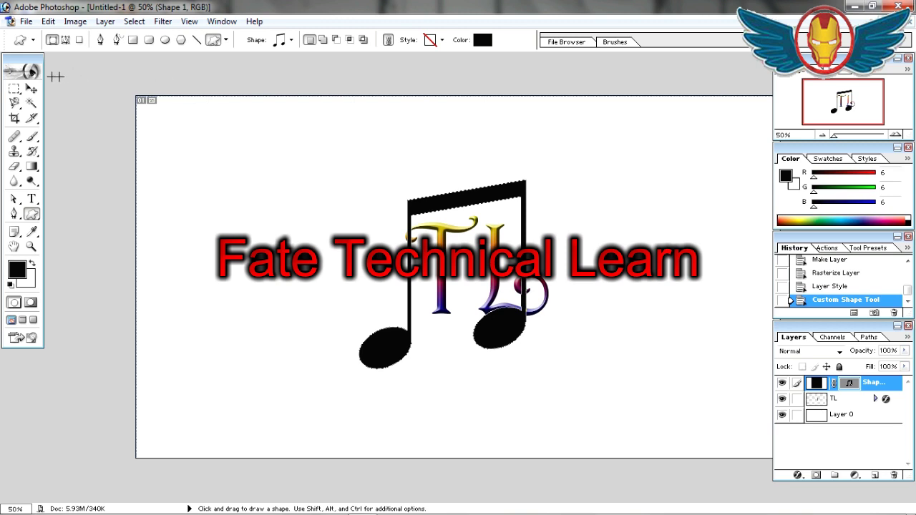
{"action": "left_click", "coordinate": [31, 89]}
{"action": "left_click_drag", "start_coordinate": [470, 200], "coordinate": [467, 181]}
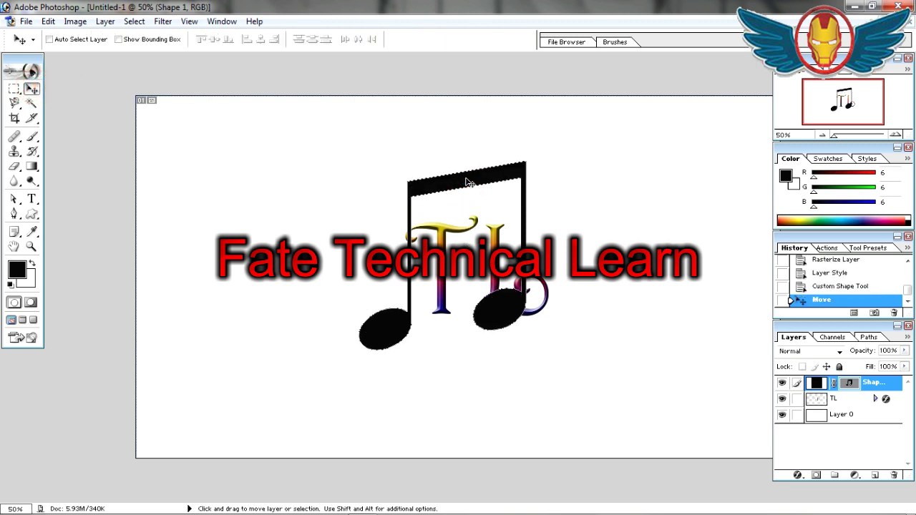
- Shrink and reposition the music note shape to fit around the TL letters, and place its layer below the TL layer
{"action": "key", "text": "ctrl+t"}
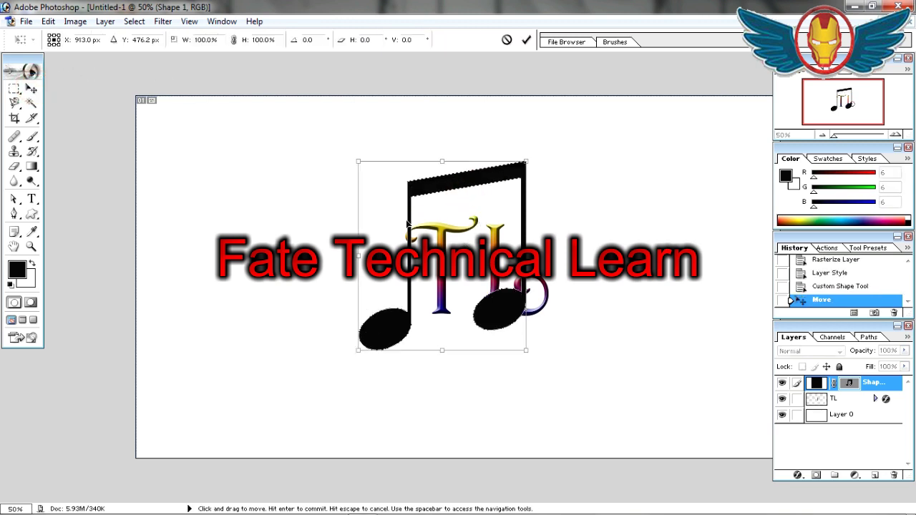
{"action": "left_click_drag", "start_coordinate": [353, 160], "coordinate": [389, 198]}
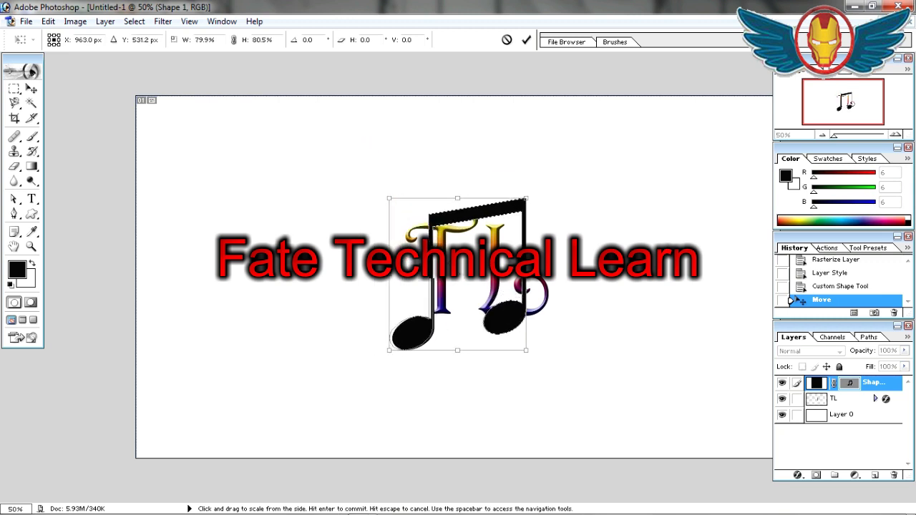
{"action": "left_click_drag", "start_coordinate": [469, 355], "coordinate": [462, 318]}
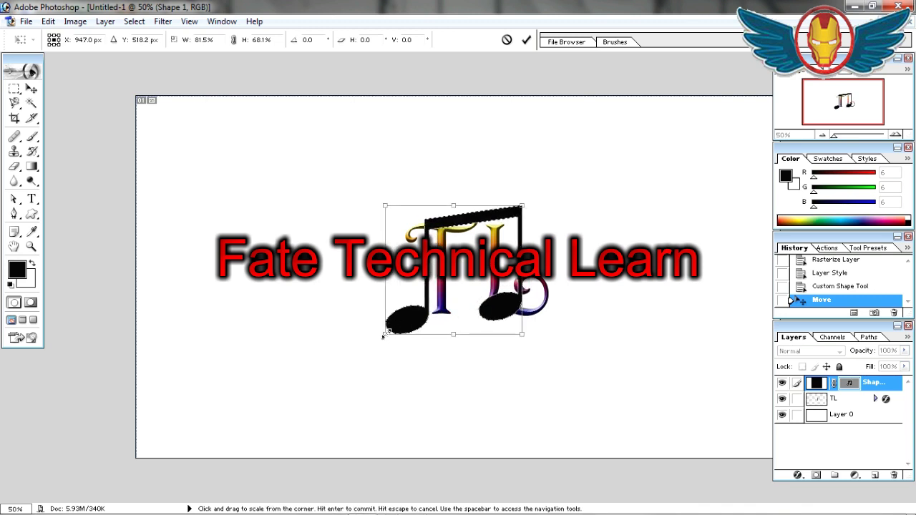
{"action": "left_click_drag", "start_coordinate": [385, 334], "coordinate": [410, 323]}
{"action": "left_click_drag", "start_coordinate": [445, 288], "coordinate": [431, 289]}
{"action": "key", "text": "Return"}
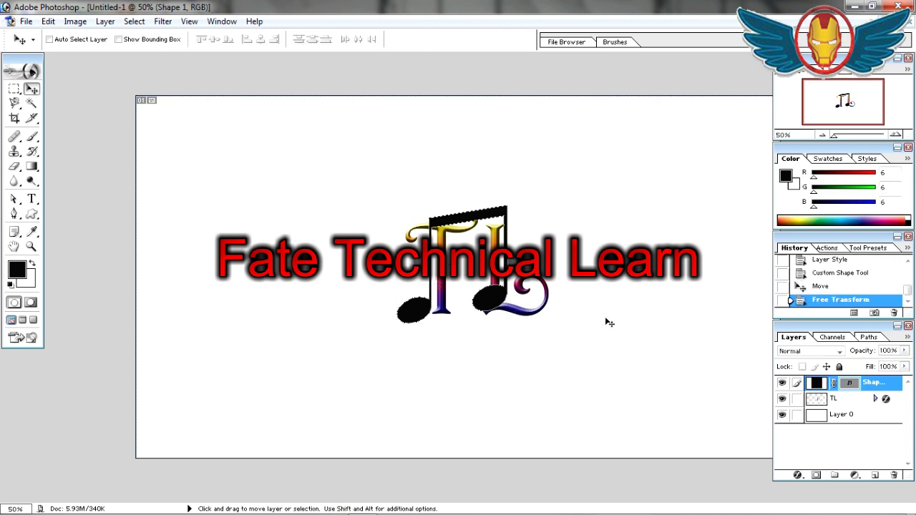
{"action": "left_click_drag", "start_coordinate": [853, 386], "coordinate": [828, 383]}
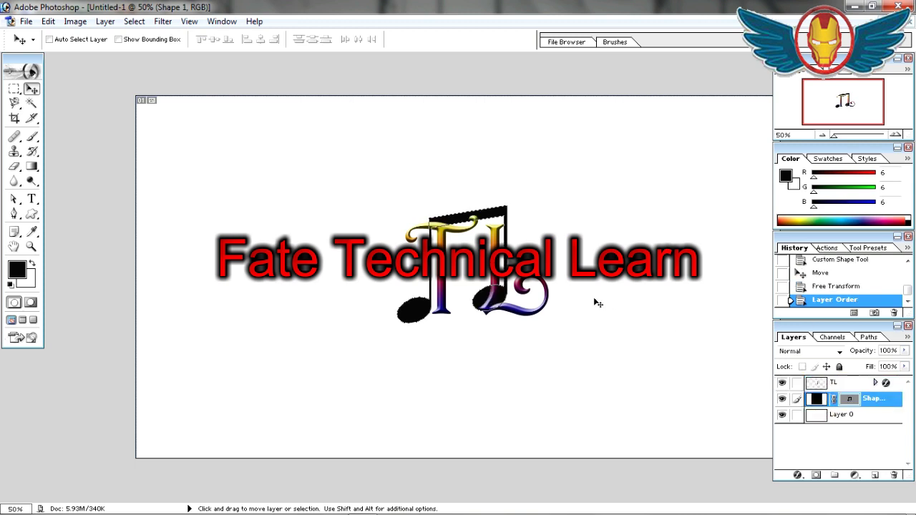
- Use Free Transform to shift the music note shape slightly right and up behind the TL letters
{"action": "left_click", "coordinate": [31, 246]}
{"action": "left_click_drag", "start_coordinate": [368, 194], "coordinate": [656, 408]}
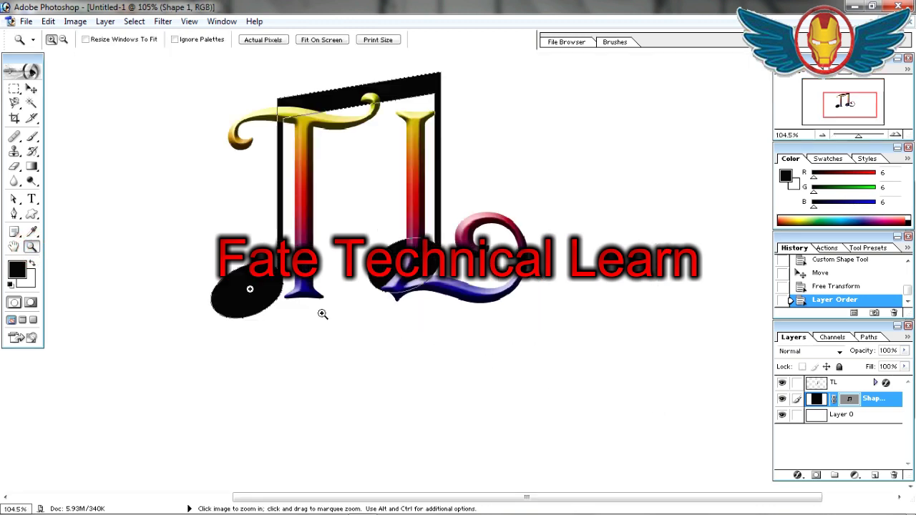
{"action": "left_click", "coordinate": [31, 89]}
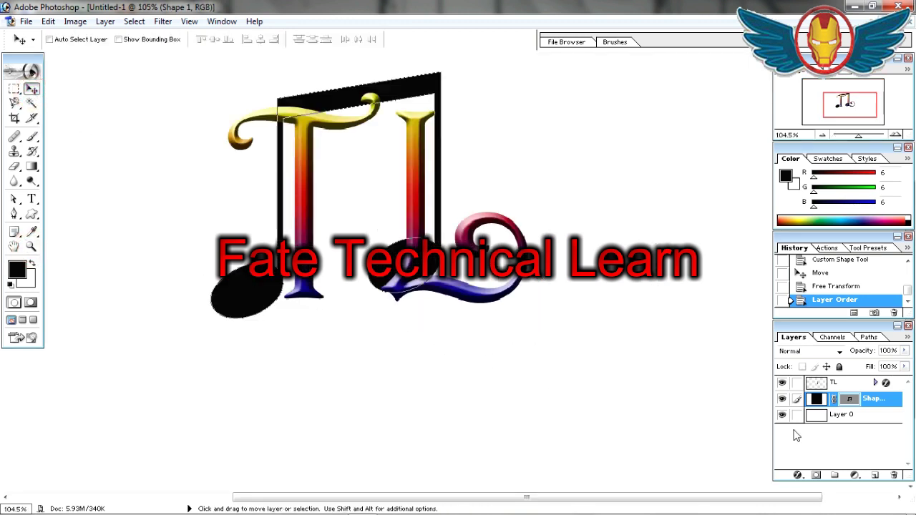
{"action": "left_click", "coordinate": [849, 405]}
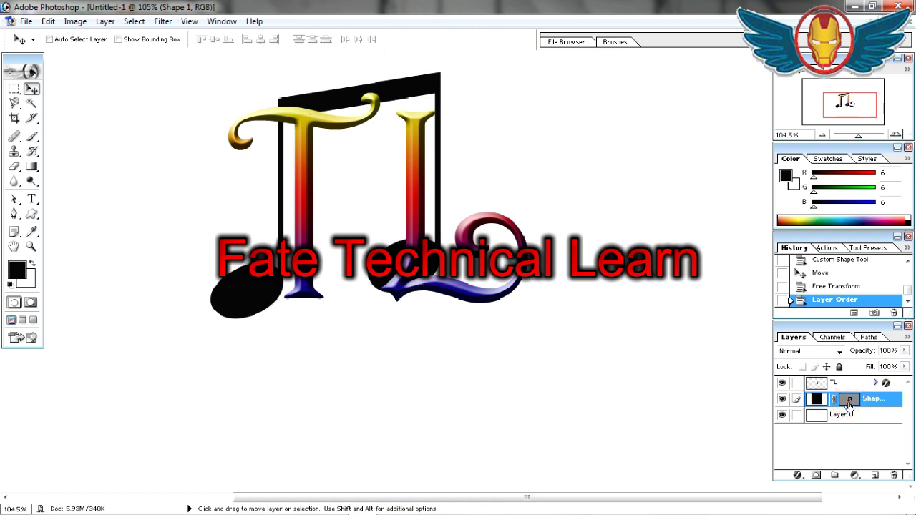
{"action": "left_click", "coordinate": [848, 405]}
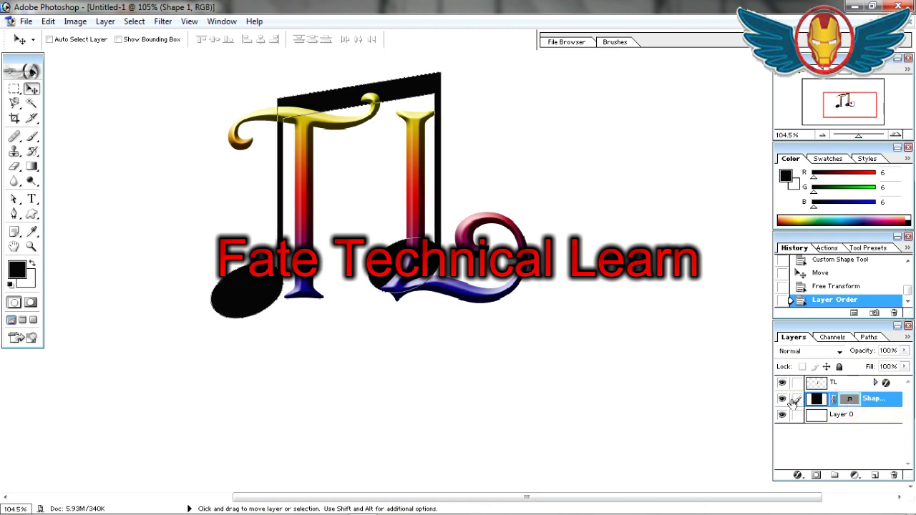
{"action": "key", "text": "ctrl+t"}
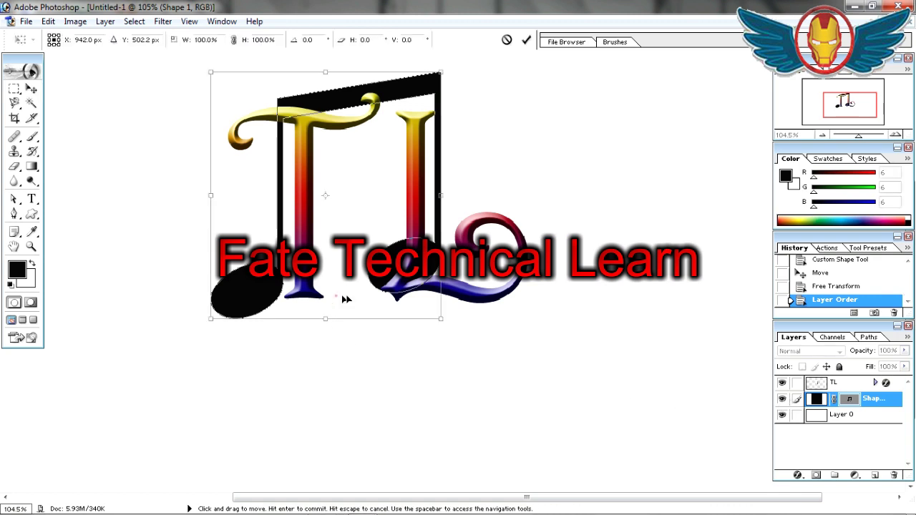
{"action": "mouse_move", "coordinate": [342, 302]}
{"action": "left_mouse_down"}
{"action": "mouse_move", "coordinate": [354, 299]}
{"action": "mouse_move", "coordinate": [346, 296]}
{"action": "left_mouse_up"}
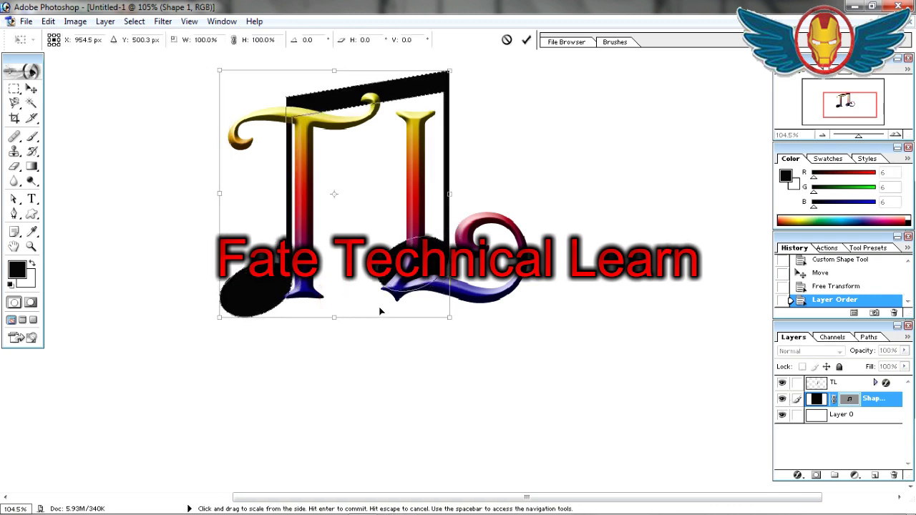
{"action": "key", "text": "Return"}
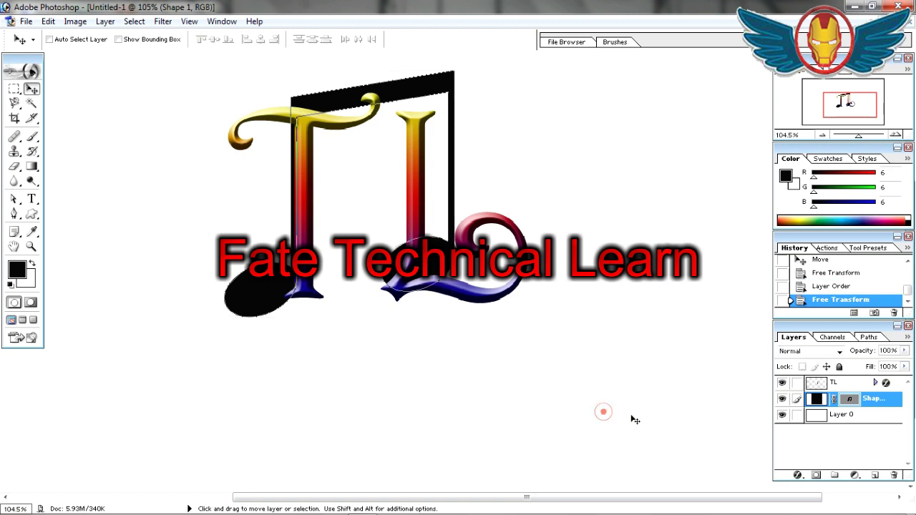
{"action": "double_click", "coordinate": [814, 400]}
{"action": "left_click_drag", "start_coordinate": [639, 236], "coordinate": [608, 235]}
{"action": "left_click", "coordinate": [551, 276]}
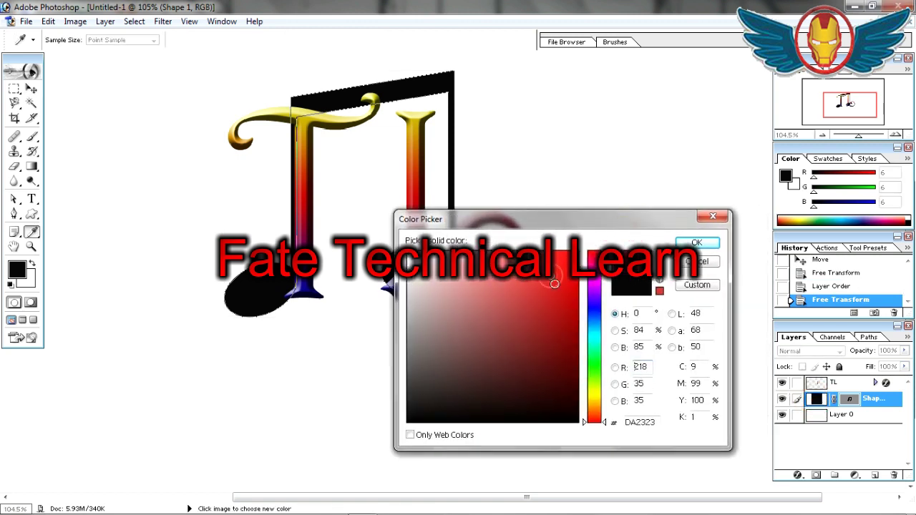
{"action": "left_click", "coordinate": [548, 307]}
{"action": "left_click", "coordinate": [540, 388]}
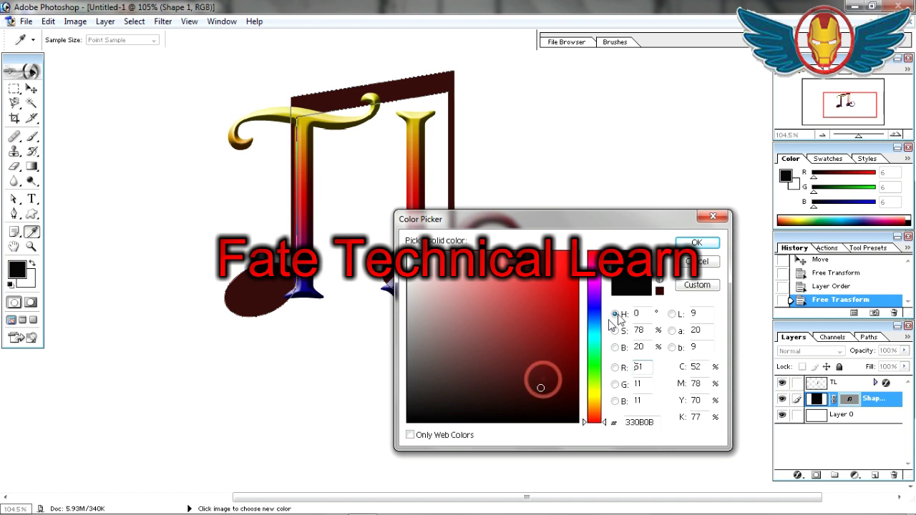
{"action": "left_click", "coordinate": [713, 216]}
{"action": "left_click", "coordinate": [849, 401]}
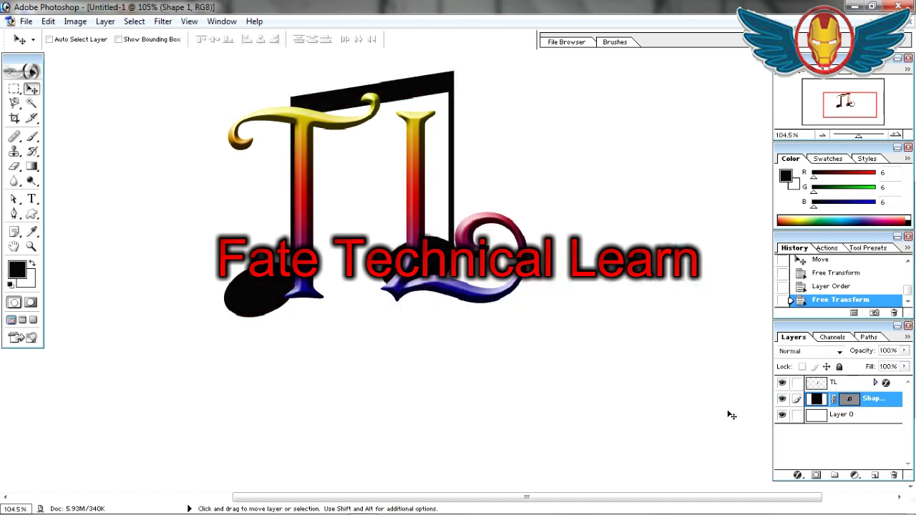
- Crop the canvas closely around the TL letters and music note, leaving a small margin on every side
{"action": "left_click", "coordinate": [14, 118]}
{"action": "mouse_move", "coordinate": [144, 87]}
{"action": "left_mouse_down"}
{"action": "mouse_move", "coordinate": [552, 319]}
{"action": "mouse_move", "coordinate": [551, 406]}
{"action": "left_mouse_up"}
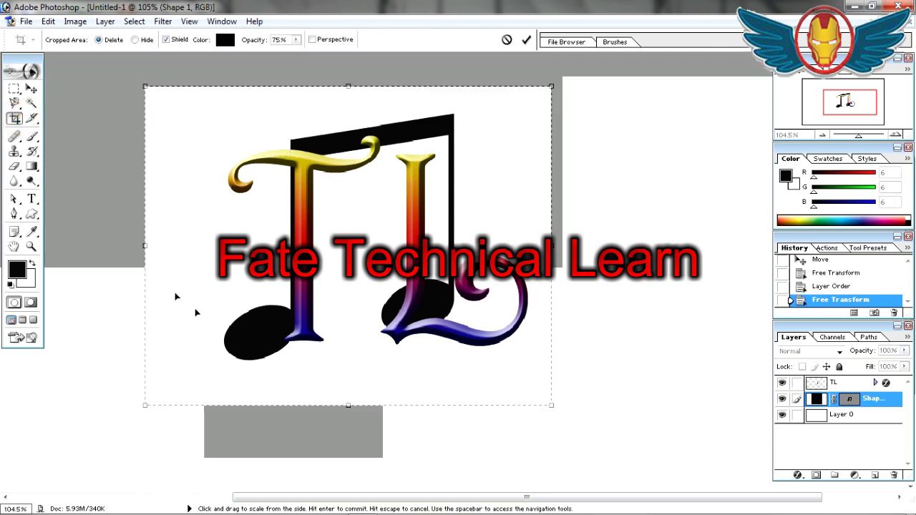
{"action": "left_click_drag", "start_coordinate": [145, 246], "coordinate": [188, 247]}
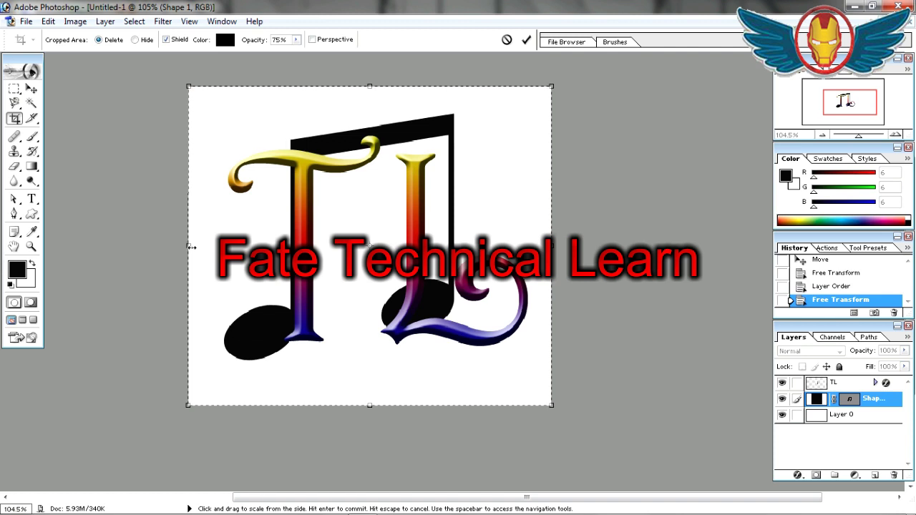
{"action": "key", "text": "Return"}
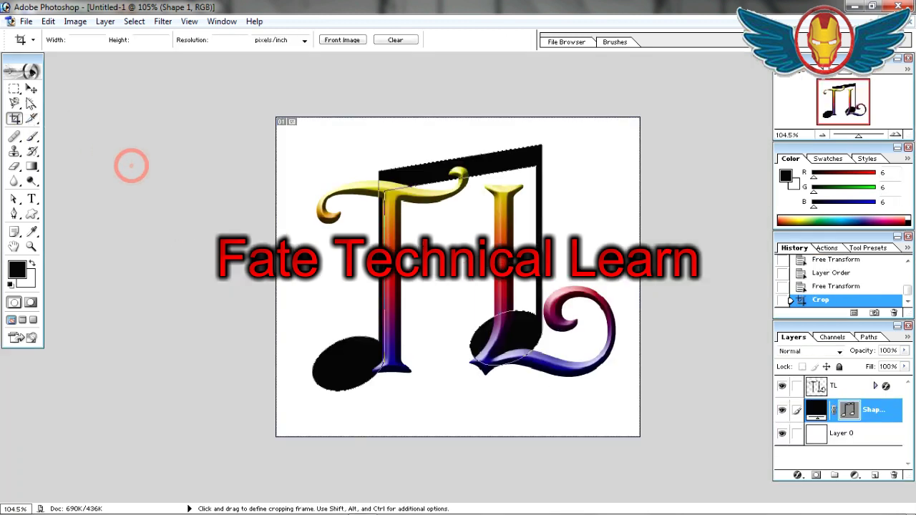
{"action": "left_click", "coordinate": [31, 89]}
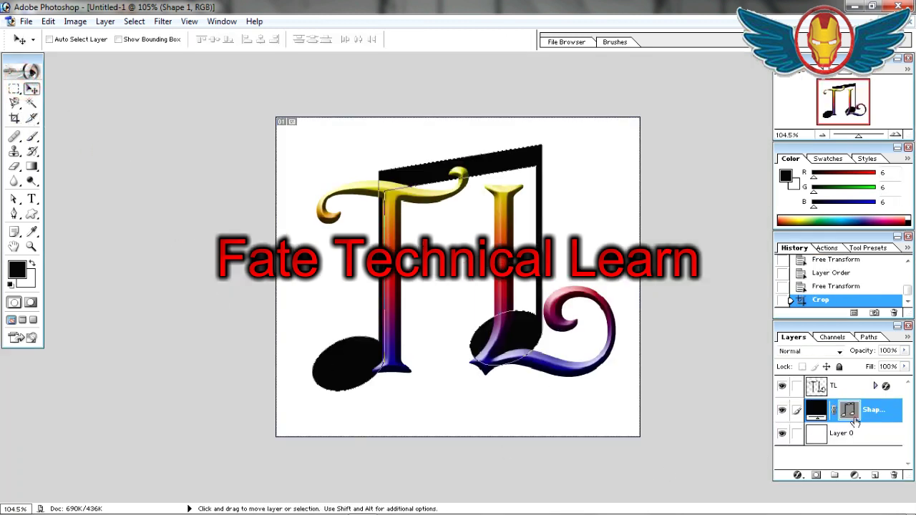
- Fill Layer 0 with a linear black-to-transparent gradient running diagonally from beyond the upper-left corner to beyond the lower-right corner
{"action": "left_click", "coordinate": [849, 443]}
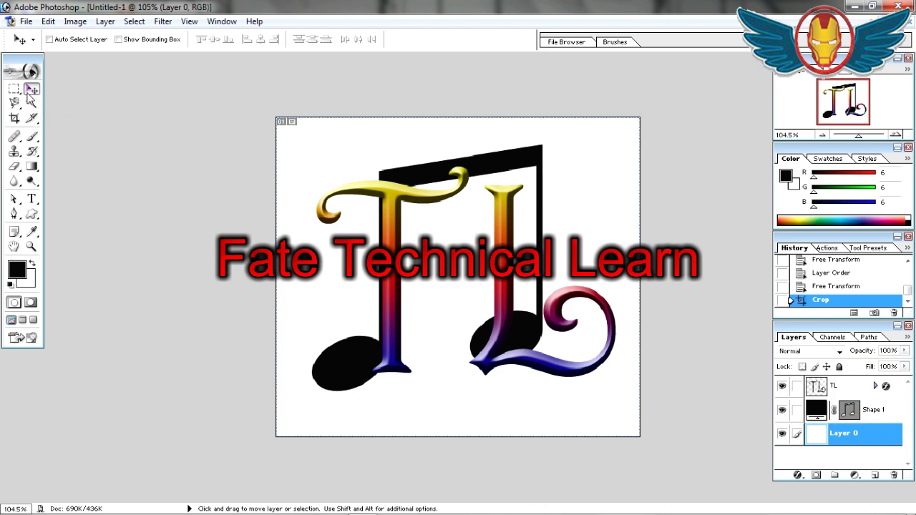
{"action": "left_click", "coordinate": [31, 166]}
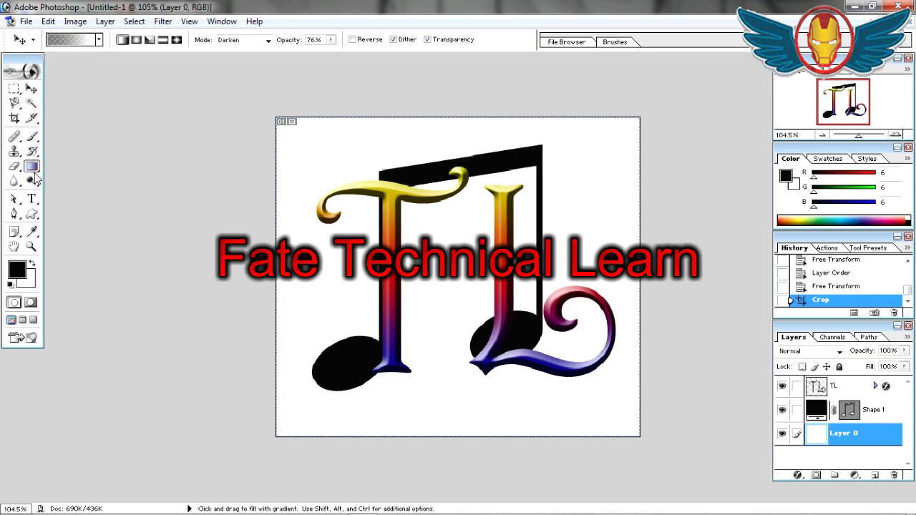
{"action": "left_click_drag", "start_coordinate": [218, 128], "coordinate": [739, 425]}
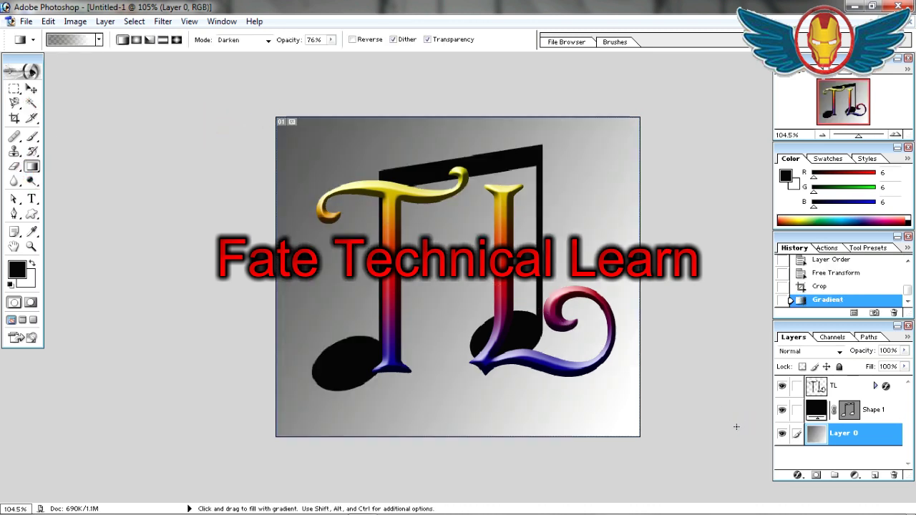
- Add a reversed Diamond Gradient Overlay to Layer 0 with 150% scale and 46% opacity
{"action": "right_click", "coordinate": [852, 438]}
{"action": "left_click", "coordinate": [837, 289]}
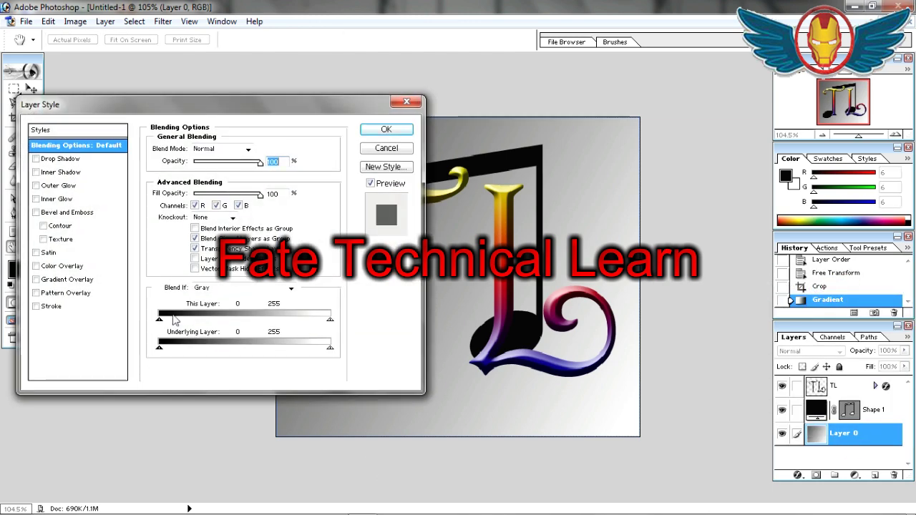
{"action": "left_click", "coordinate": [36, 279]}
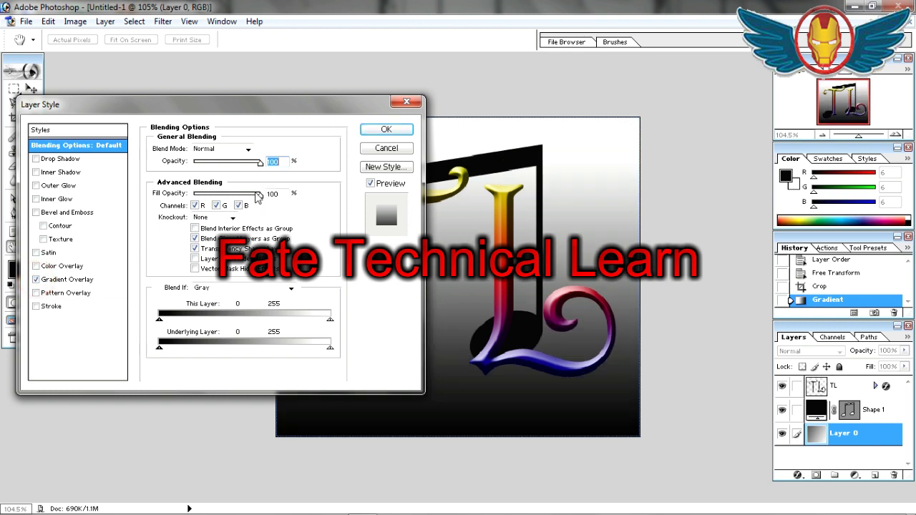
{"action": "left_click", "coordinate": [68, 280]}
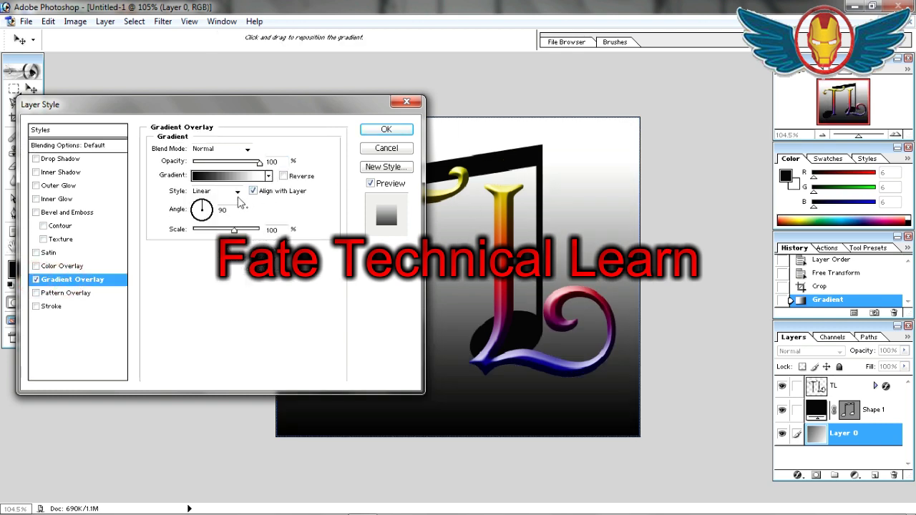
{"action": "left_click", "coordinate": [283, 176]}
{"action": "left_click", "coordinate": [237, 191]}
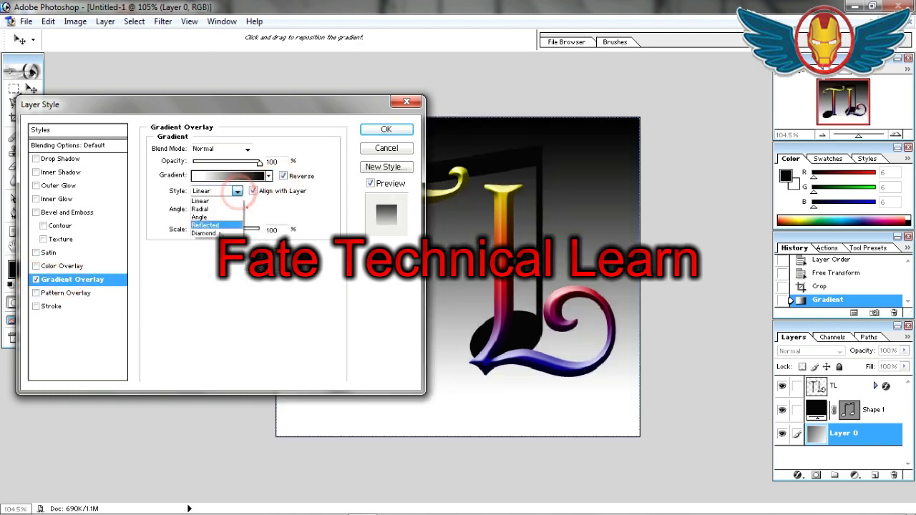
{"action": "left_click", "coordinate": [217, 233]}
{"action": "mouse_move", "coordinate": [258, 229]}
{"action": "left_mouse_down"}
{"action": "mouse_move", "coordinate": [229, 230]}
{"action": "mouse_move", "coordinate": [259, 229]}
{"action": "left_mouse_up"}
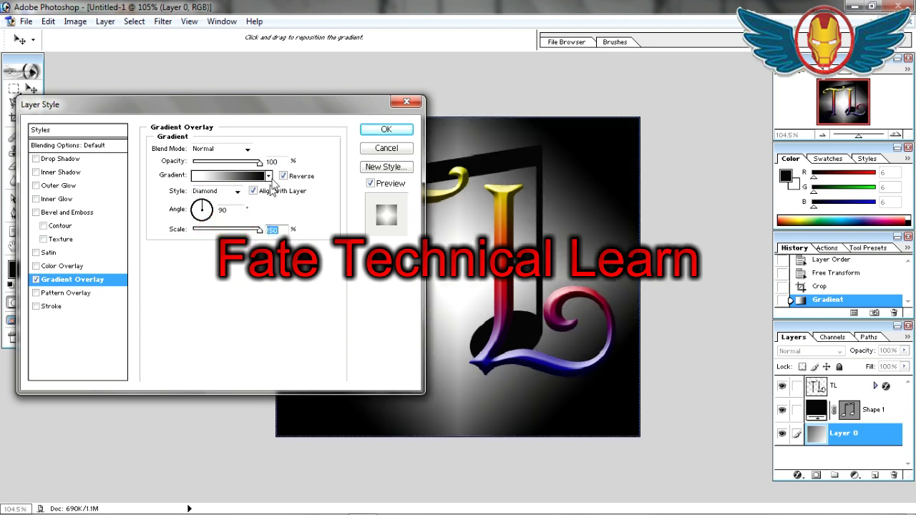
{"action": "left_click_drag", "start_coordinate": [258, 162], "coordinate": [219, 163]}
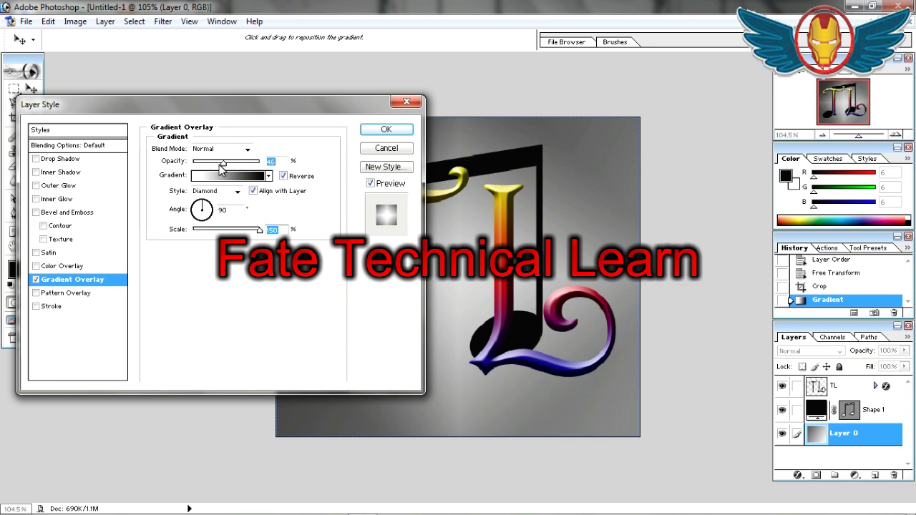
{"action": "left_click", "coordinate": [366, 129]}
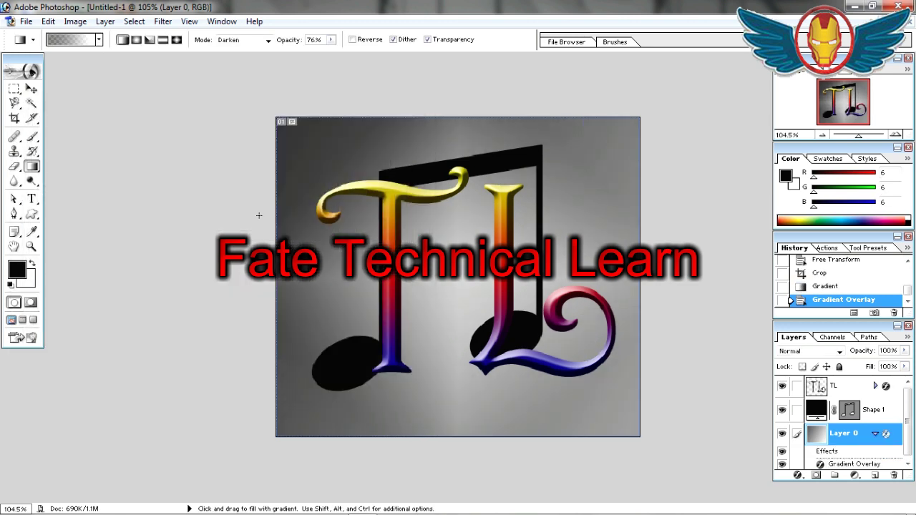
{"action": "left_click", "coordinate": [32, 89]}
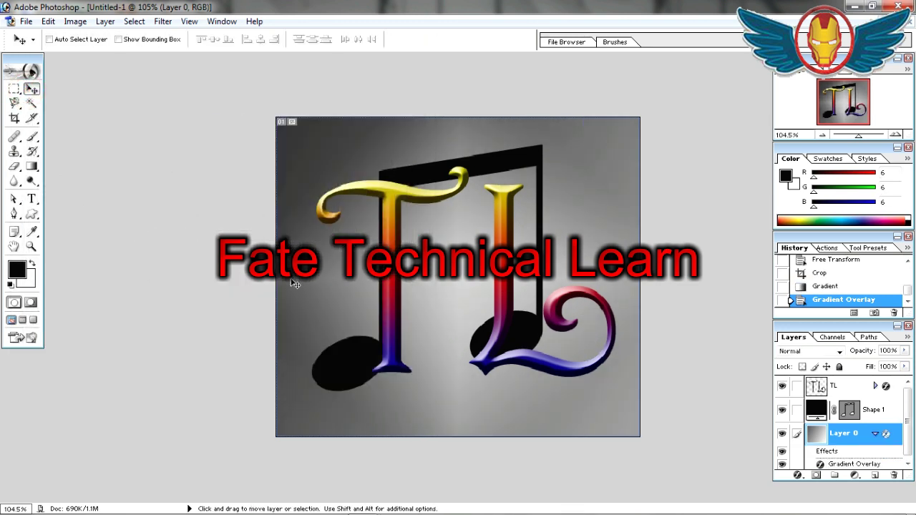
- Save a PNG copy to the Desktop as Untitled-1 copy.png, replacing the existing file, and close Photoshop without saving the document's changes
{"action": "key", "text": "shift"}
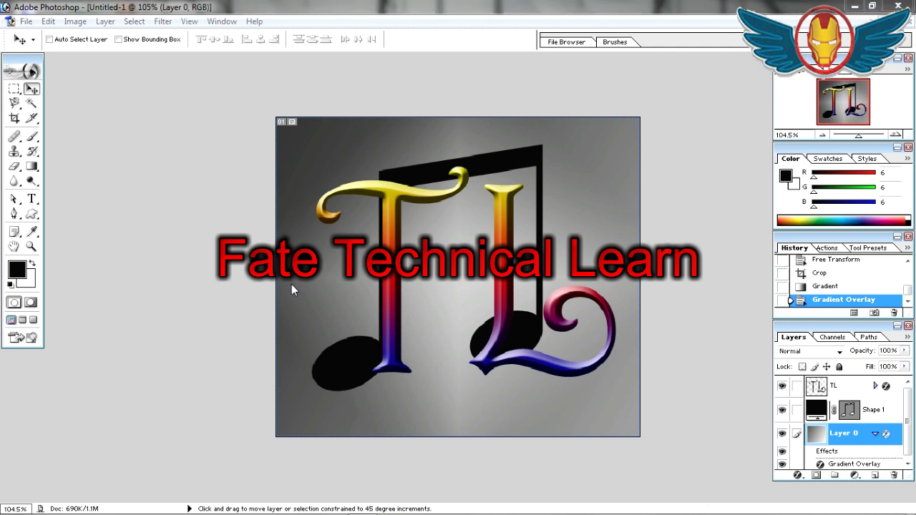
{"action": "key", "text": "ctrl+shift+s"}
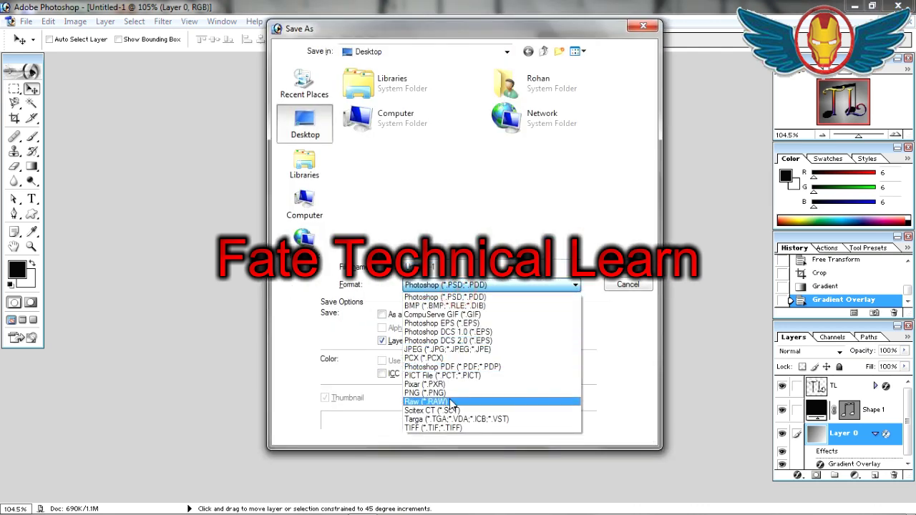
{"action": "left_click", "coordinate": [448, 394]}
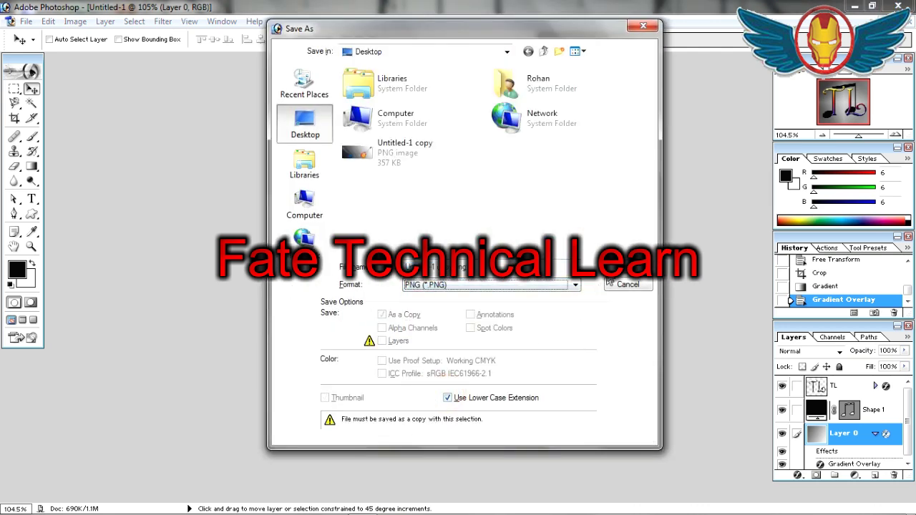
{"action": "left_click", "coordinate": [627, 266]}
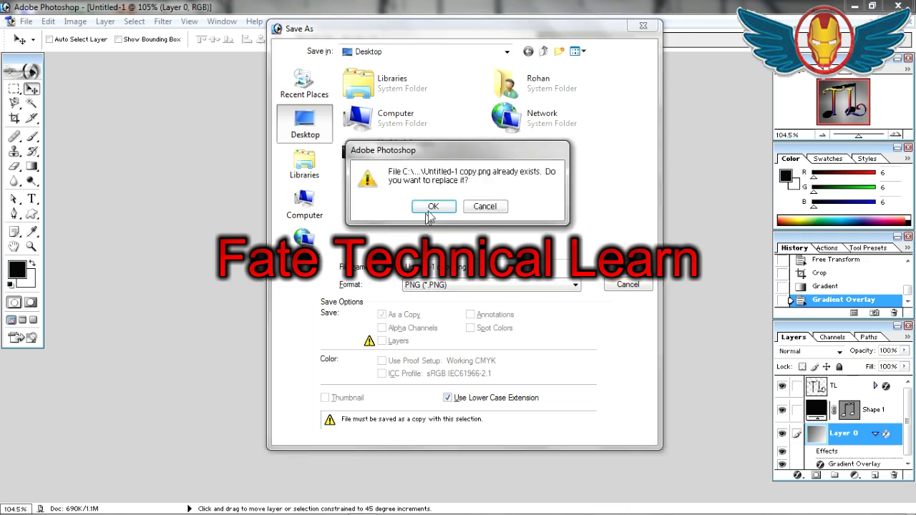
{"action": "left_click", "coordinate": [429, 204]}
{"action": "left_click", "coordinate": [502, 263]}
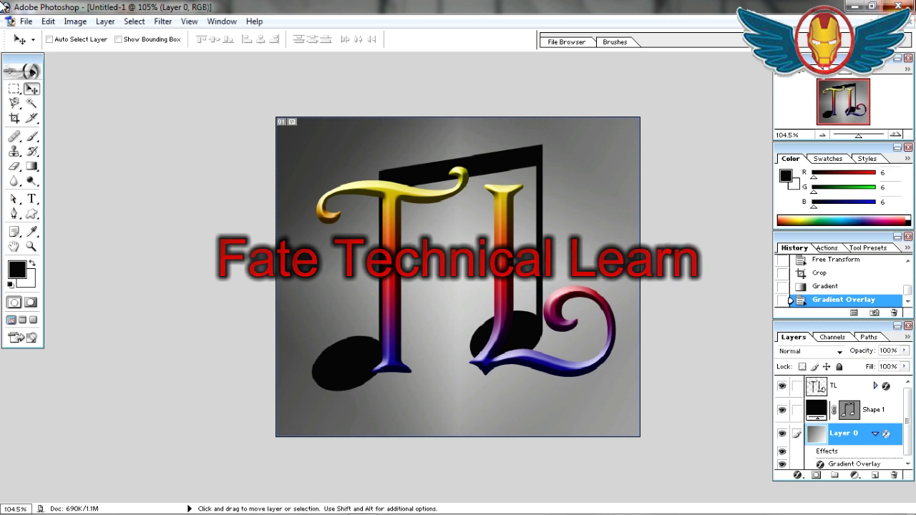
{"action": "left_click", "coordinate": [898, 6]}
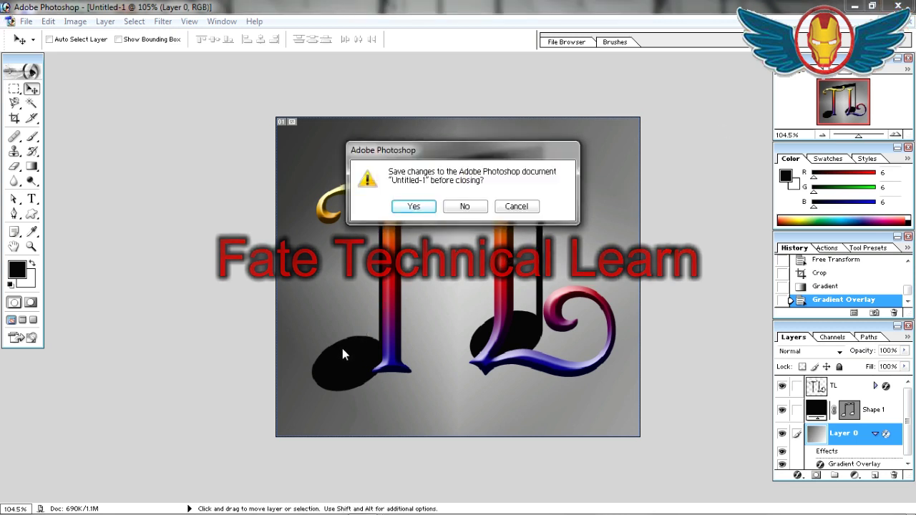
{"action": "left_click", "coordinate": [475, 207]}
- Open the saved Untitled-1 copy image from the Desktop, inspect the finished logo, and close the viewer
{"action": "double_click", "coordinate": [131, 323]}
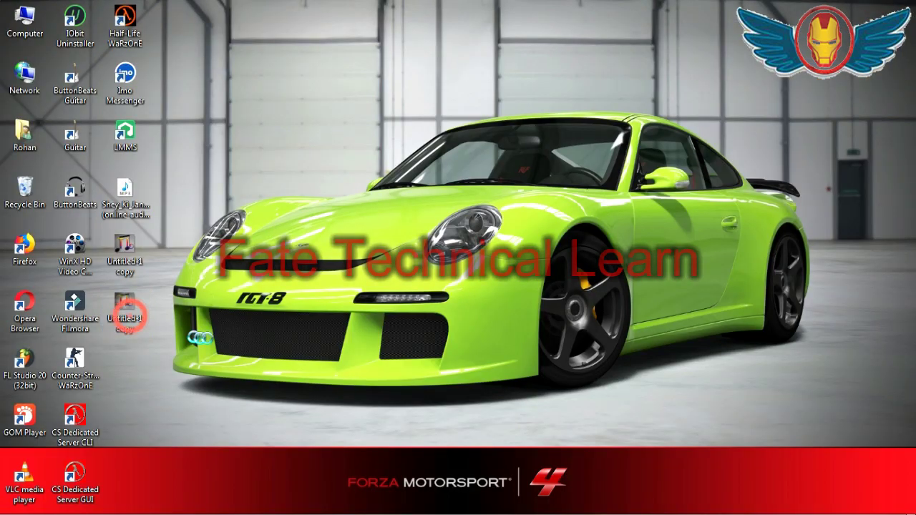
{"action": "scroll", "coordinate": [498, 290], "scroll_direction": "up", "scroll_amount": 2}
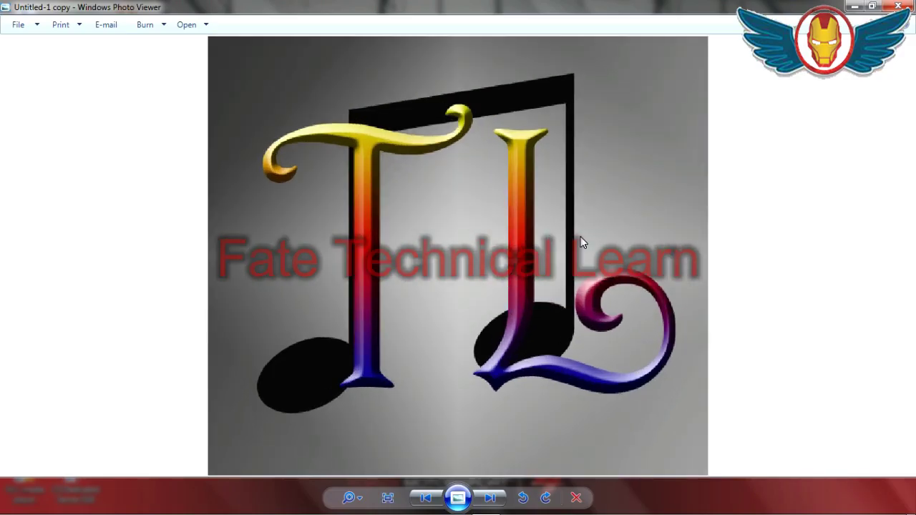
{"action": "scroll", "coordinate": [581, 236], "scroll_direction": "down", "scroll_amount": 2}
{"action": "double_click", "coordinate": [2, 7]}
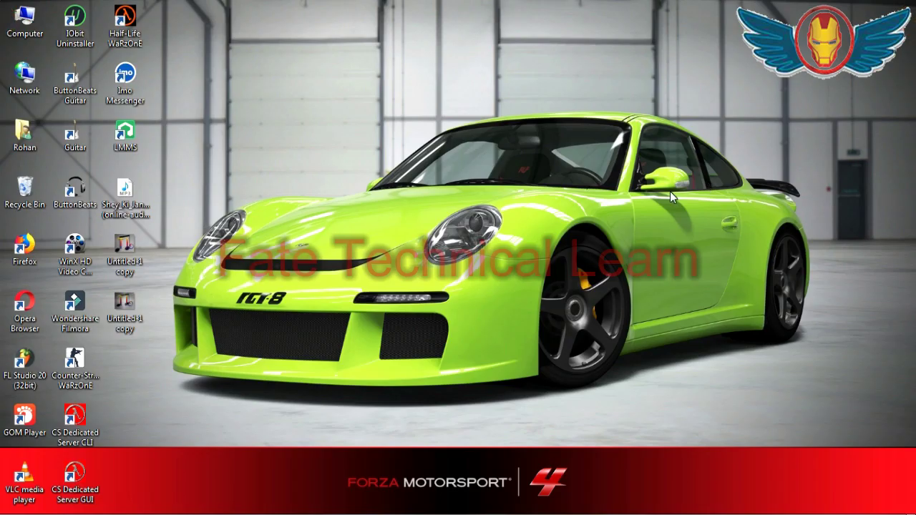